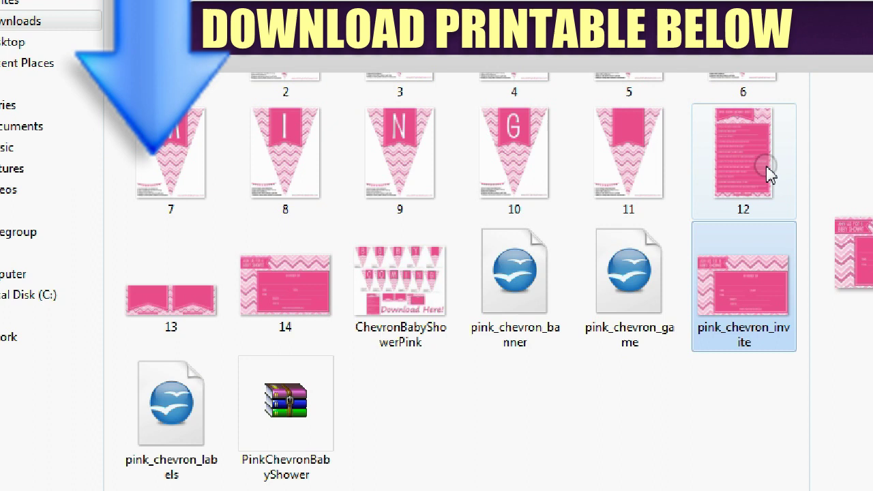
- Preview printable pages 12–14 in Downloads, then select the pink_chevron_invite image
left_click(743, 157)
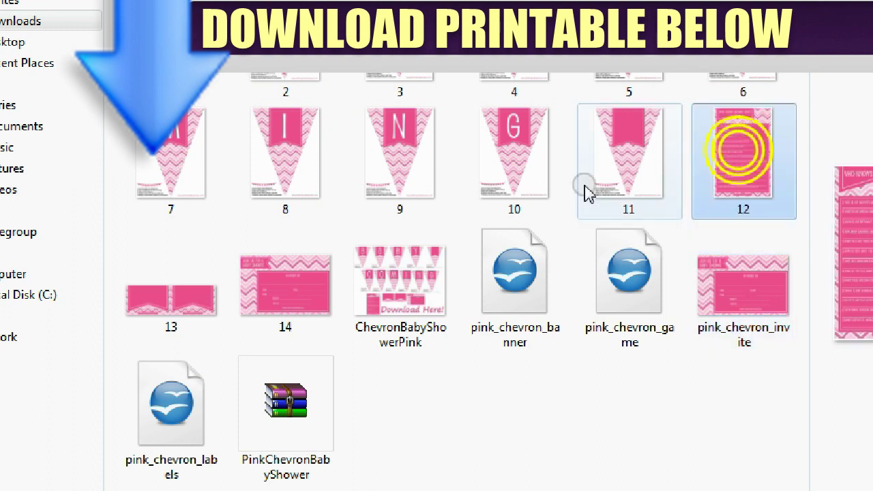
left_click(207, 318)
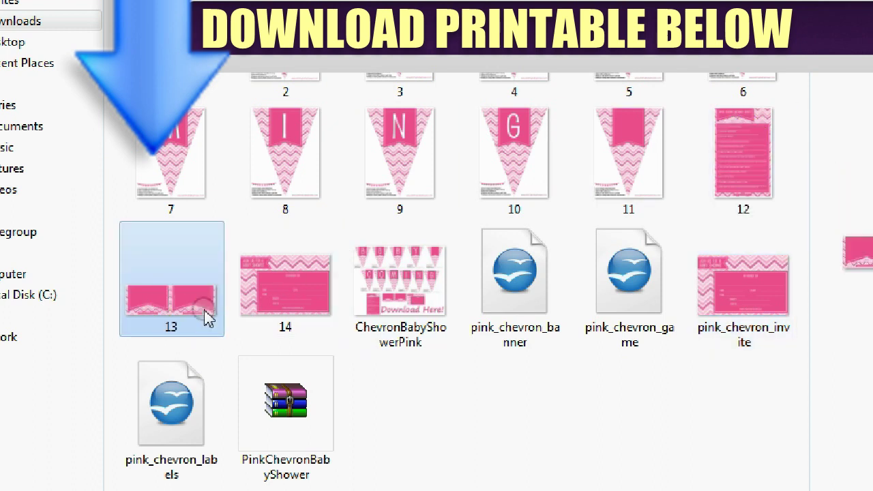
left_click(294, 317)
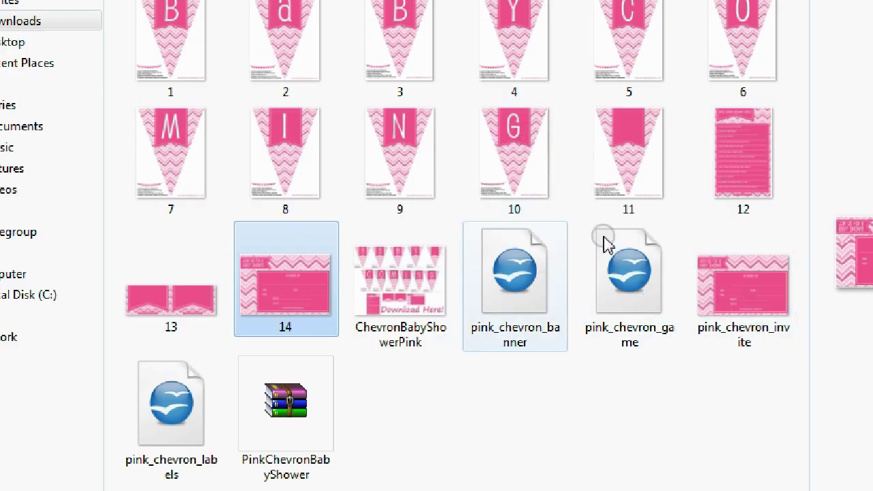
left_click(770, 304)
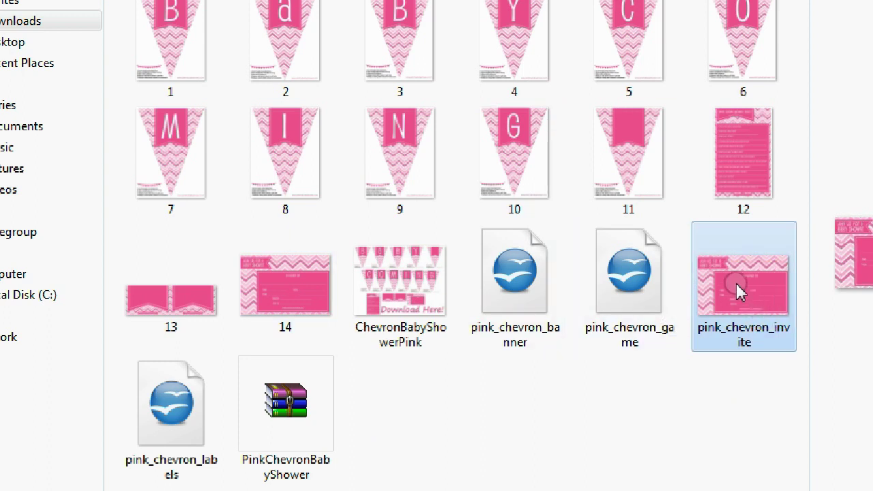
- Open pink_chevron_invite in GIMP via Edit with GIMP and move the toolbox aside
right_click(740, 290)
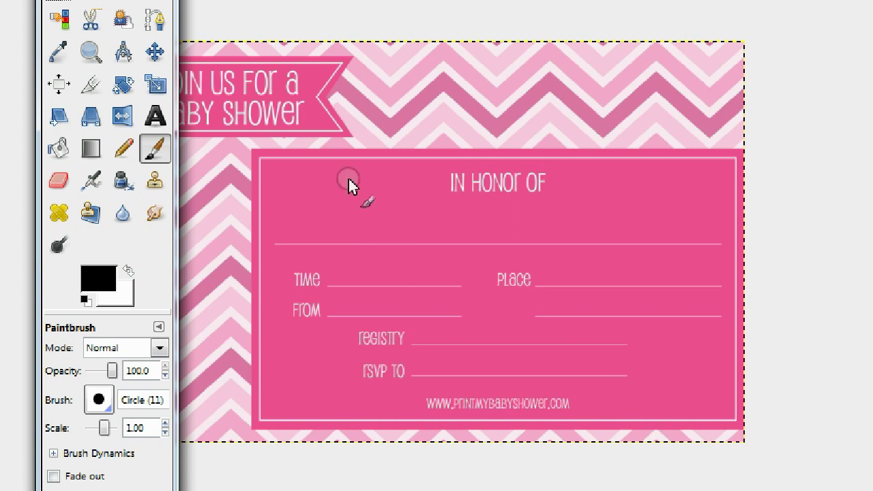
left_click_drag(110, 0, 183, 4)
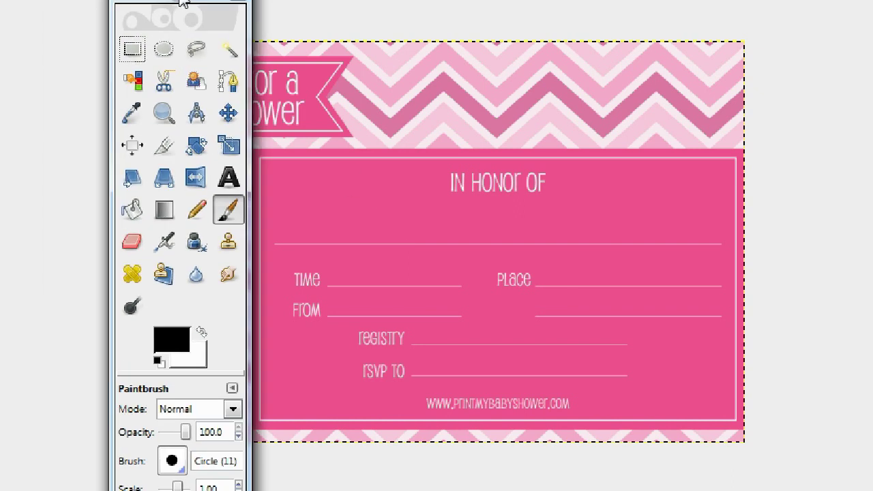
- Use the Color Picker to sample a pale chevron stripe as the foreground colour
left_click(135, 120)
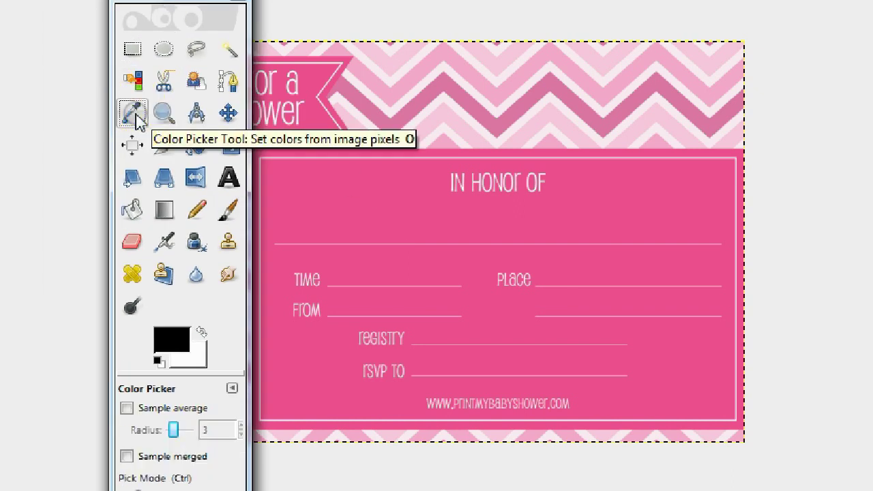
left_click_drag(168, 3, 104, 0)
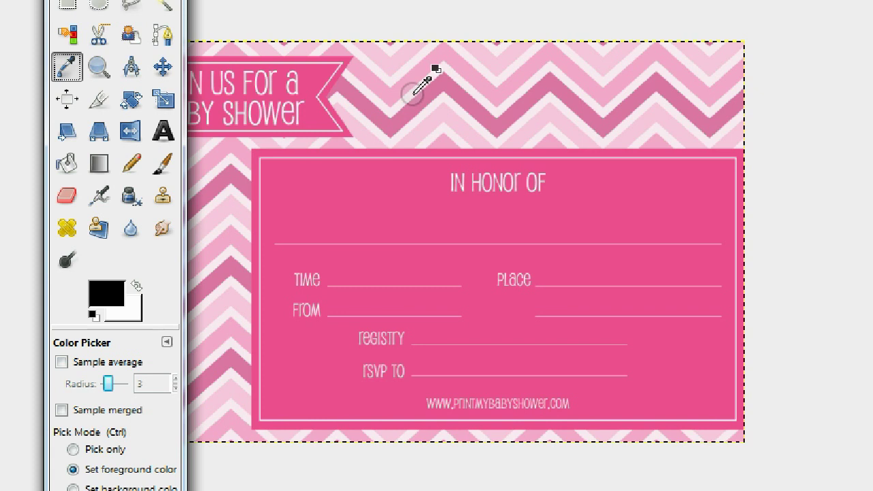
left_click(413, 94)
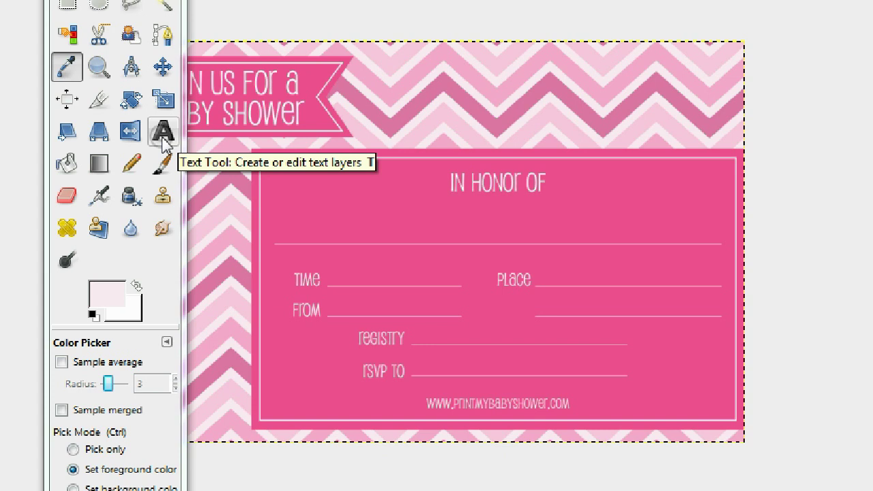
- Set the Text tool to Segoe Print Bold at 55 px and begin a text box on the Time line
left_click(163, 136)
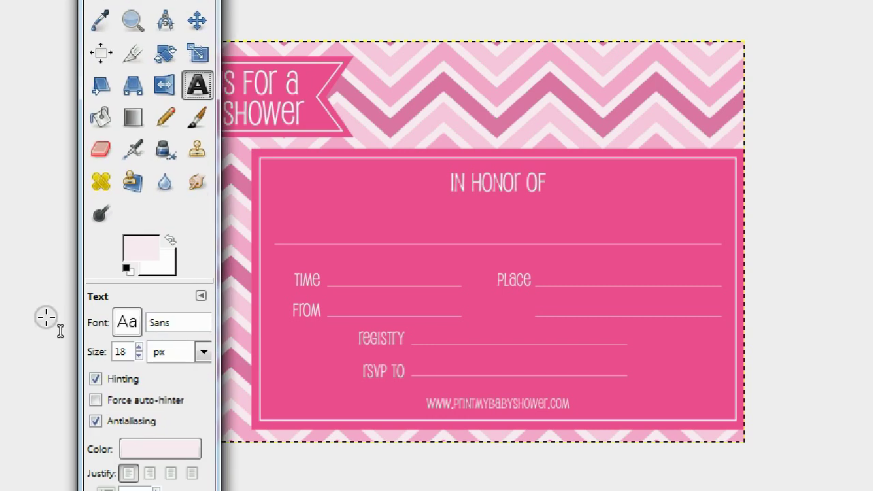
left_click(128, 326)
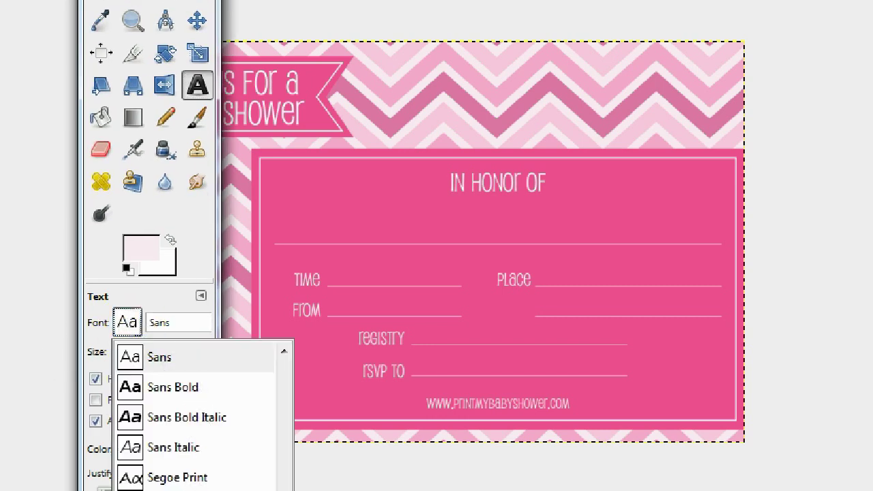
left_click(177, 488)
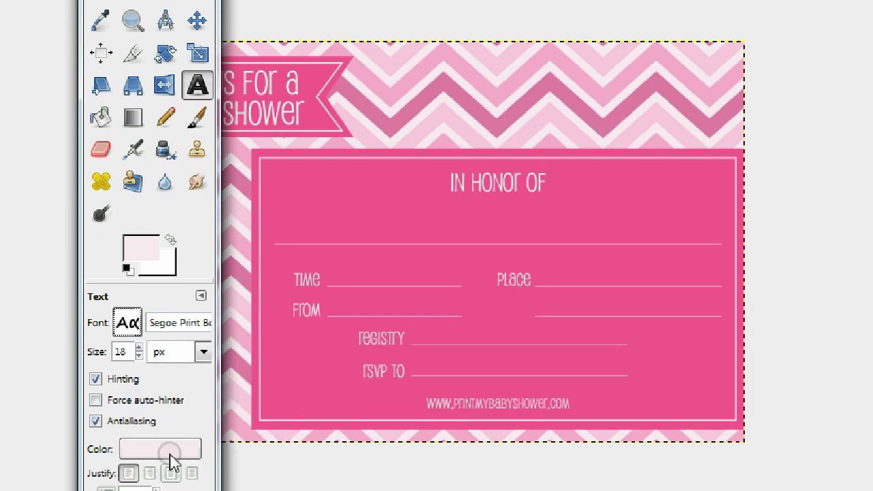
double_click(123, 352)
type("65")
left_click(139, 349)
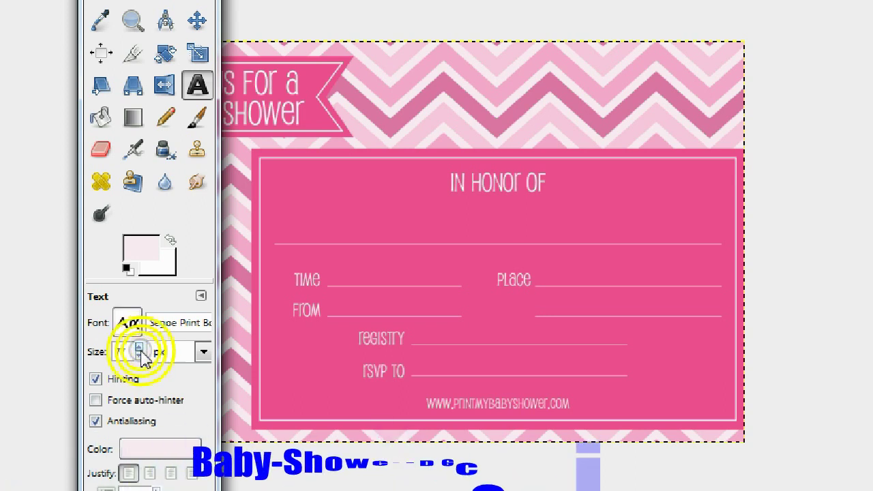
left_click(139, 349)
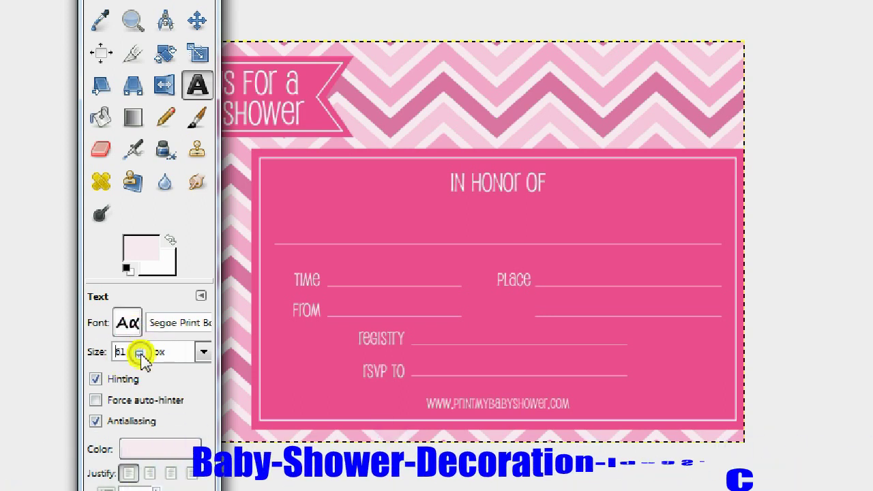
left_click(139, 355)
left_click(139, 355)
left_click(139, 356)
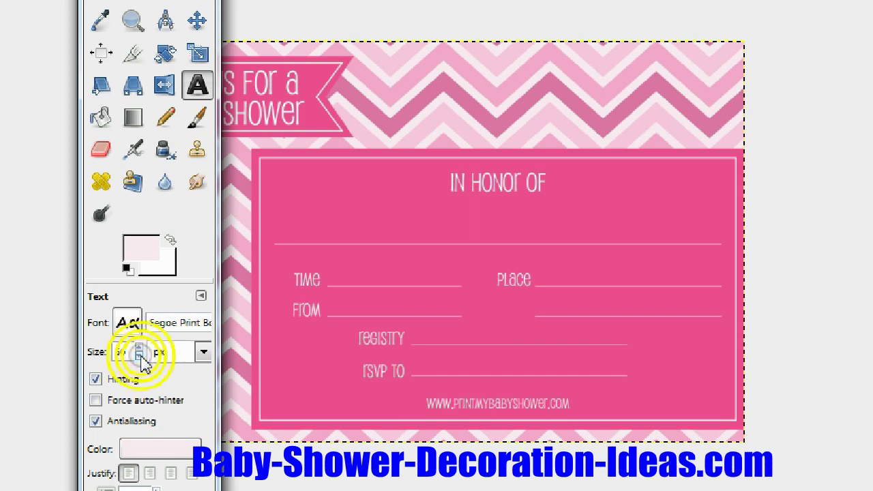
left_click(345, 268)
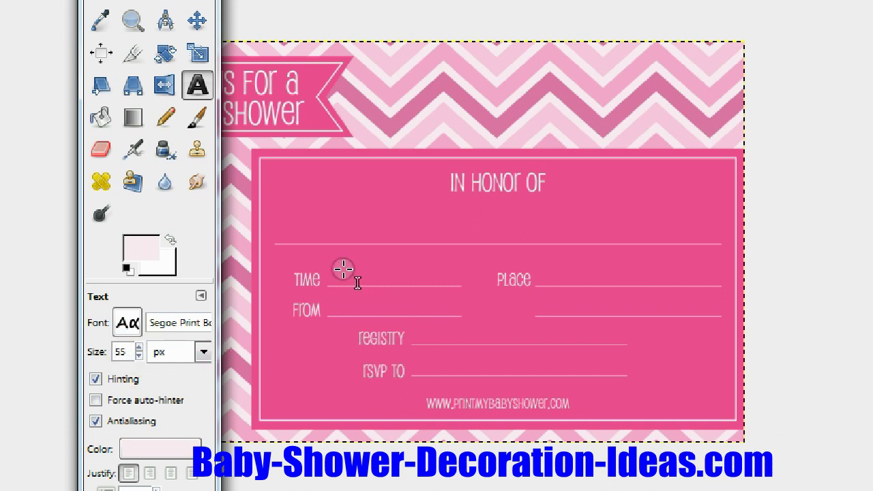
left_click(344, 268)
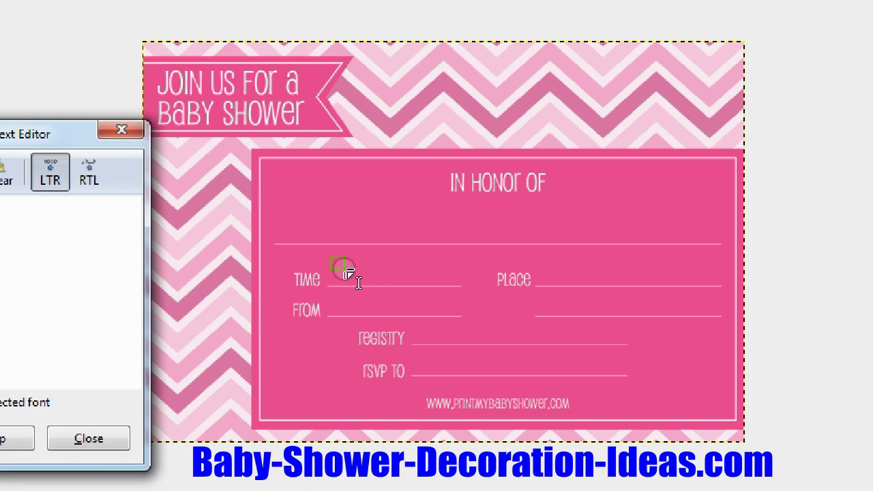
- Type '5/6 Sun 1pm' beside TIME and shift the text onto the Time line
left_click_drag(35, 141, 151, 150)
left_click(189, 277)
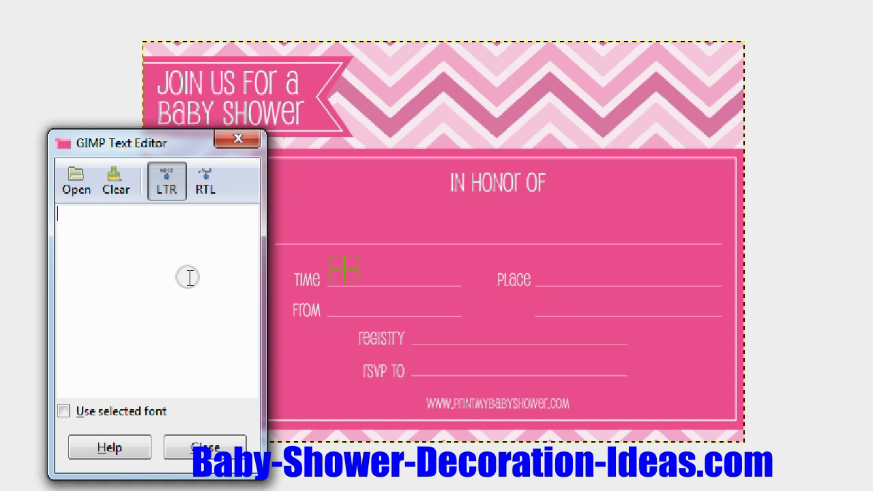
type("5/")
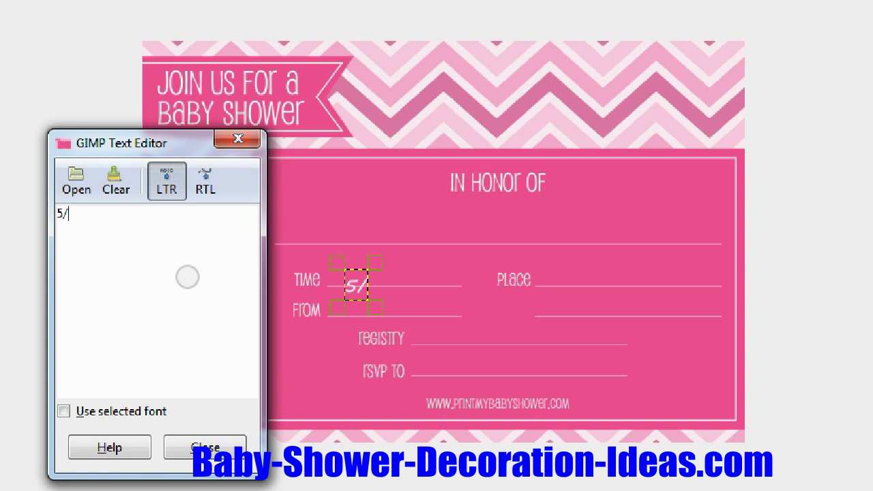
type("6 T")
key("BackSpace")
type("Sun")
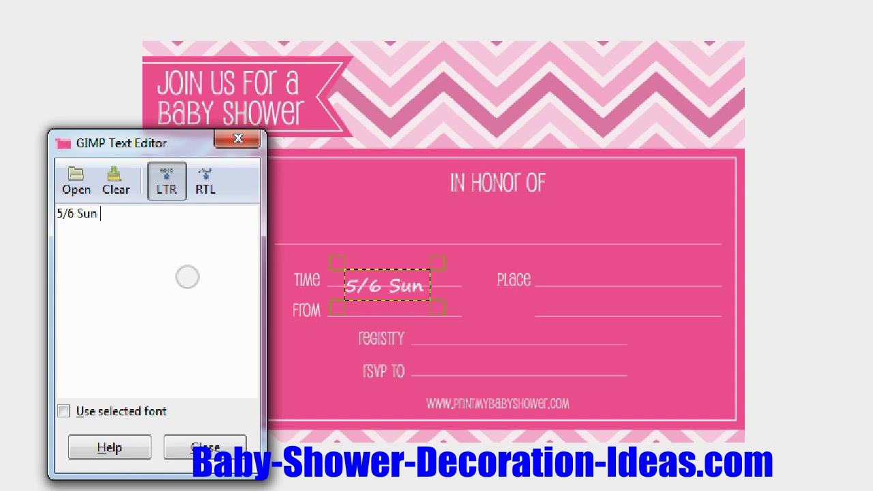
type(" 1pm")
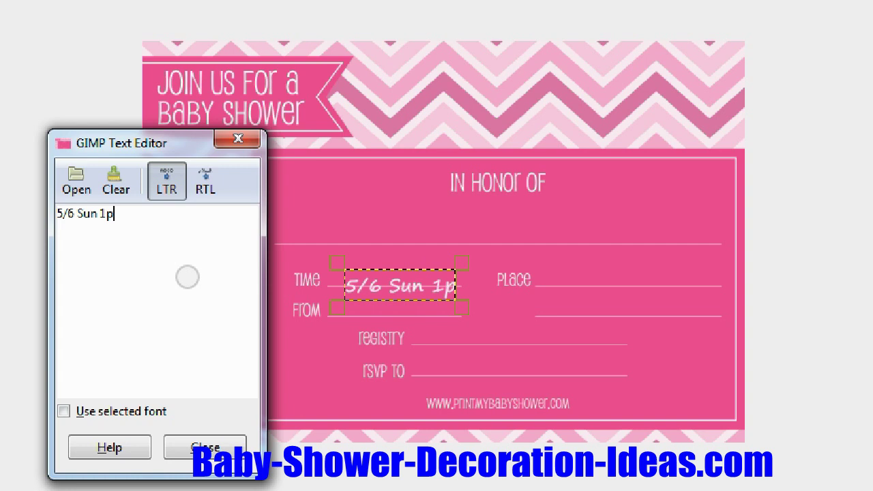
left_click(393, 281)
mouse_move(393, 281)
left_mouse_down()
mouse_move(386, 272)
mouse_move(393, 287)
left_mouse_up()
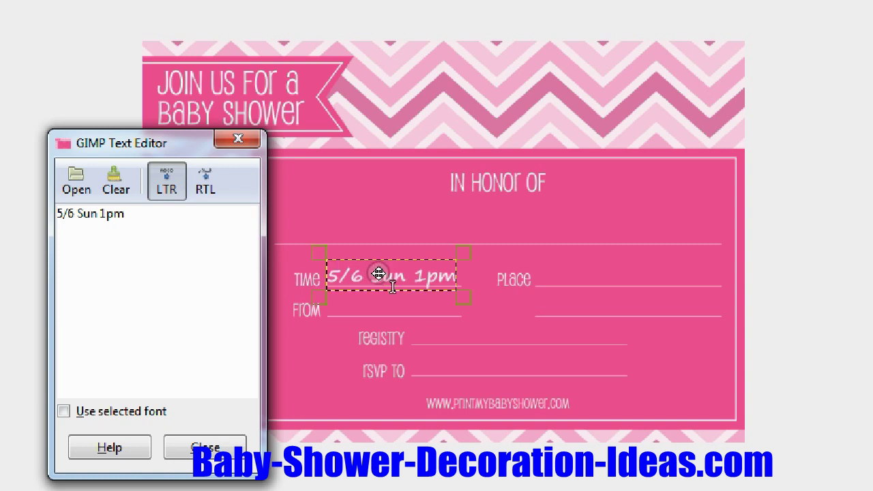
left_click(393, 287)
- Type the street address beside PLACE, fix the typo, and drag it onto the line
left_click(549, 272)
left_click(234, 279)
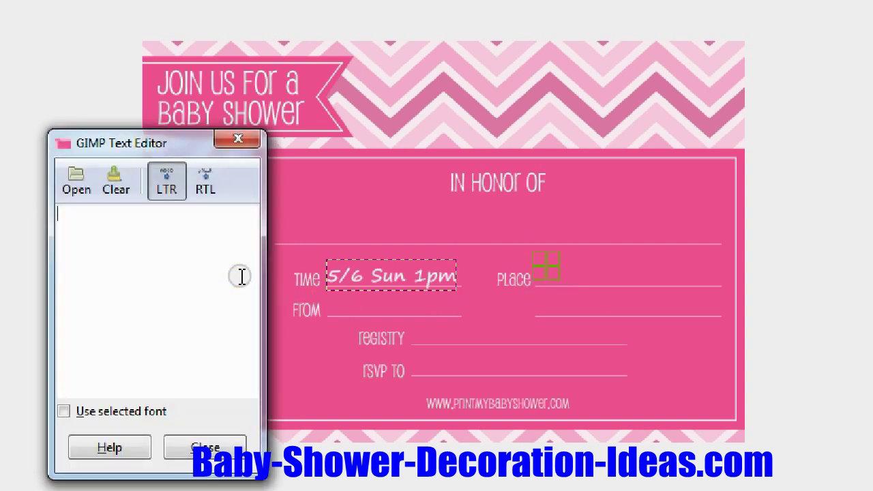
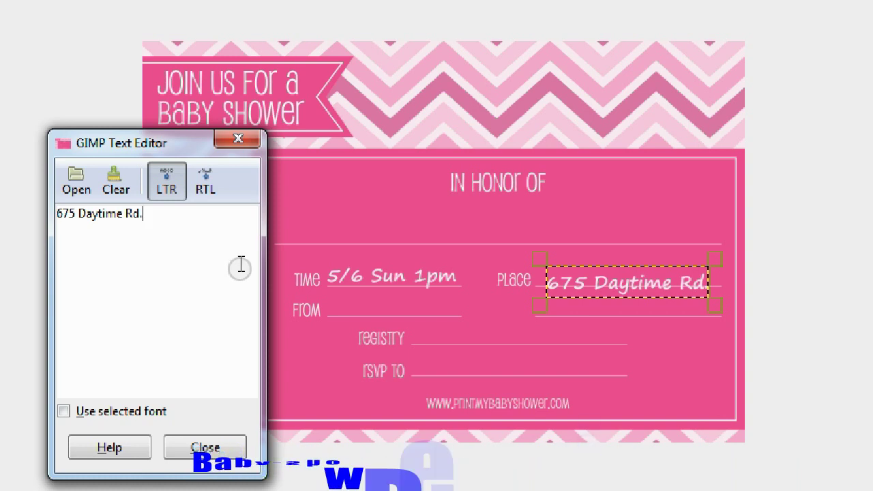
mouse_move(600, 291)
left_mouse_down()
mouse_move(595, 279)
mouse_move(601, 286)
mouse_move(593, 286)
left_mouse_up()
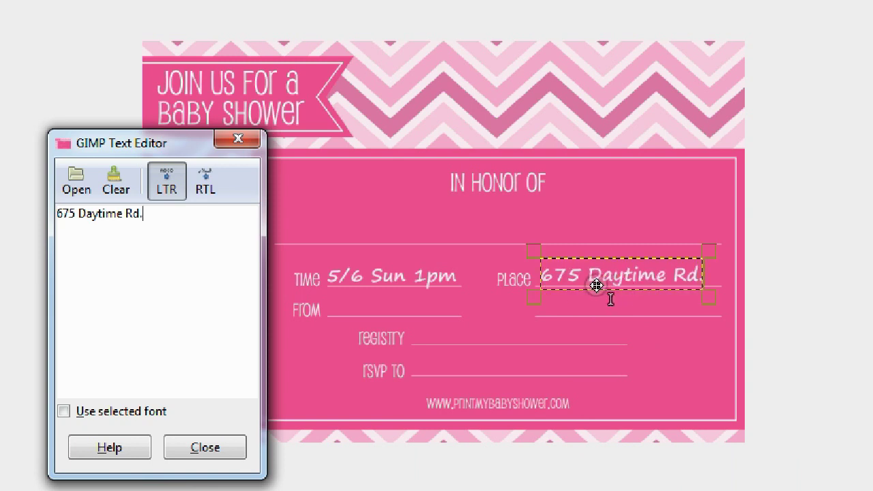
- Type the city, state and ZIP in a new text box and align it under the address
left_click(564, 312)
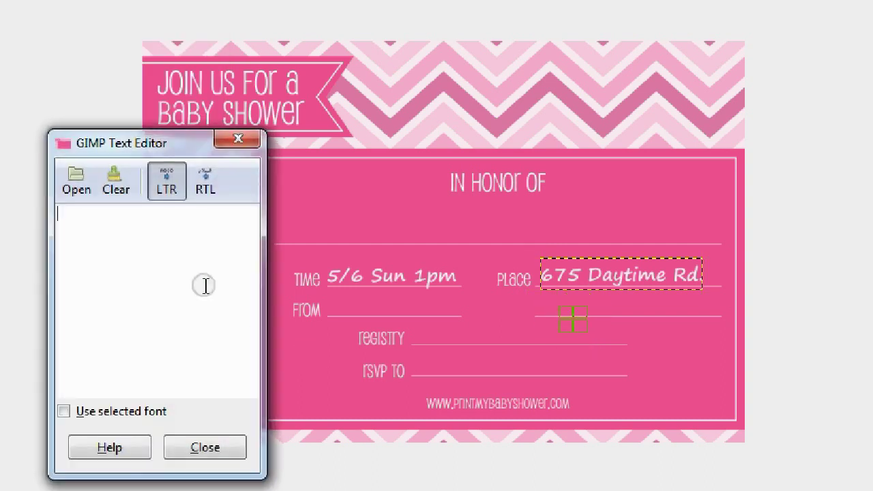
left_click(156, 256)
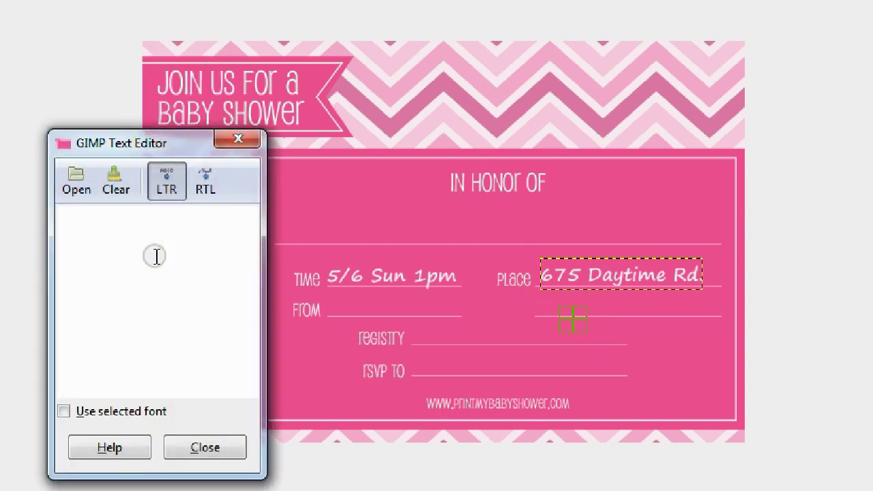
type("St")
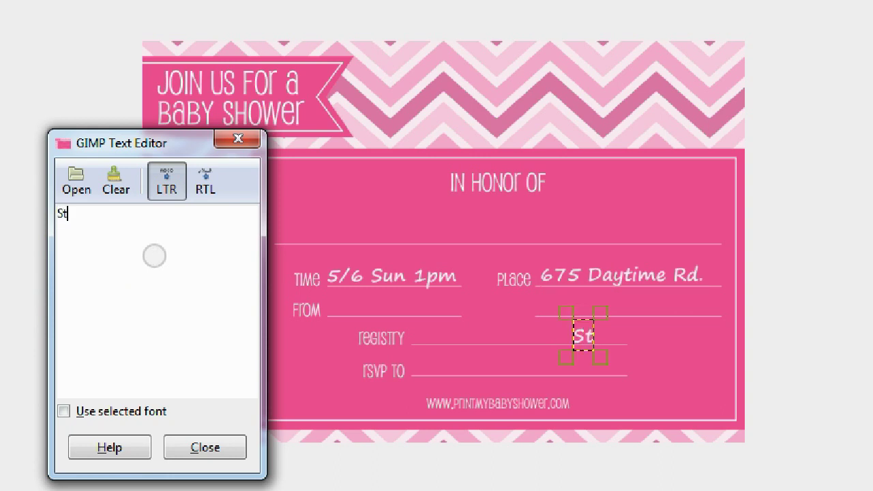
type("uben OH.")
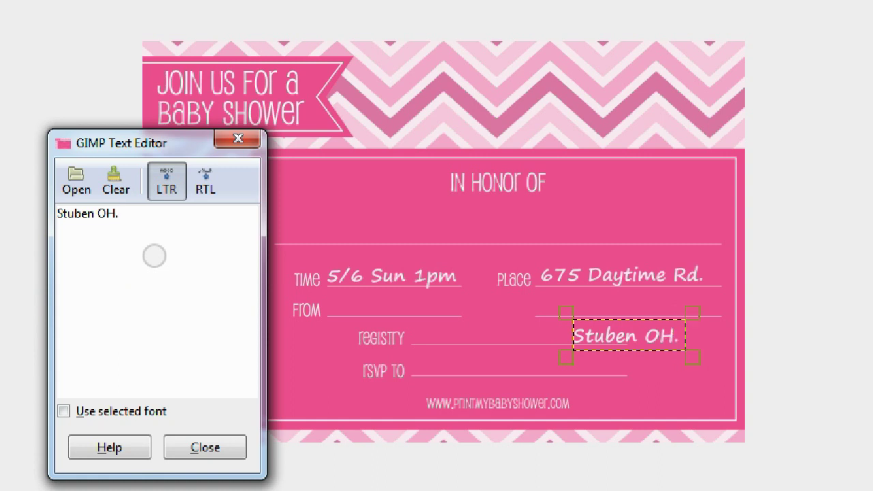
type("33343")
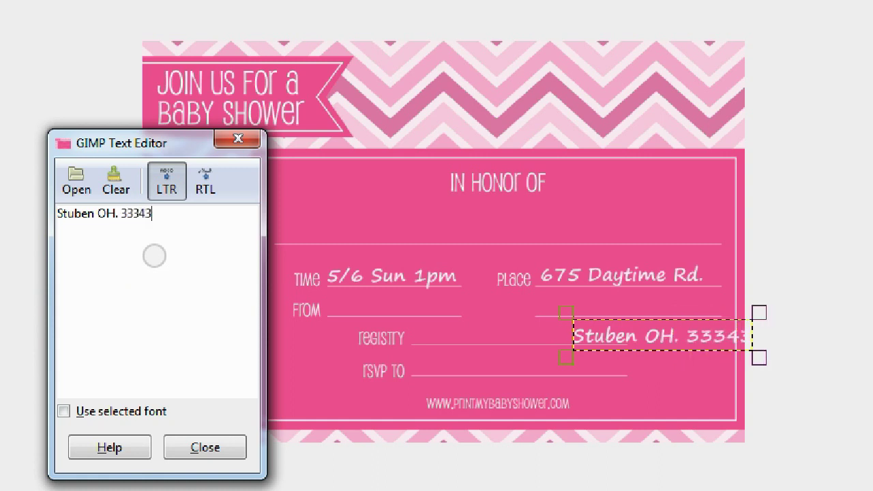
left_click(654, 334)
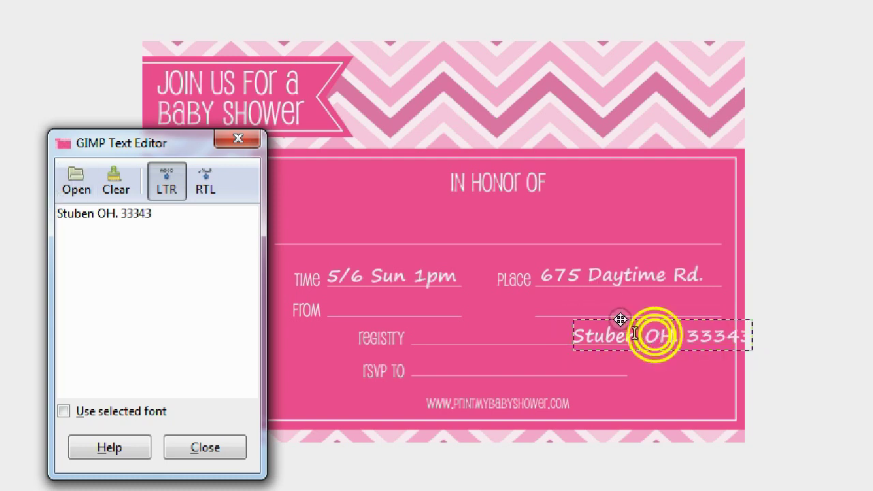
left_click_drag(635, 334, 592, 306)
left_click(604, 312)
left_click(611, 307)
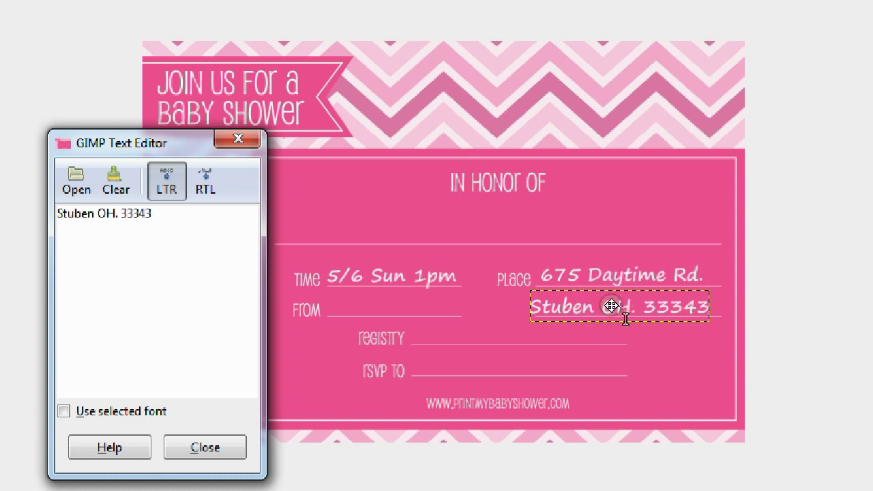
left_click_drag(612, 306, 619, 307)
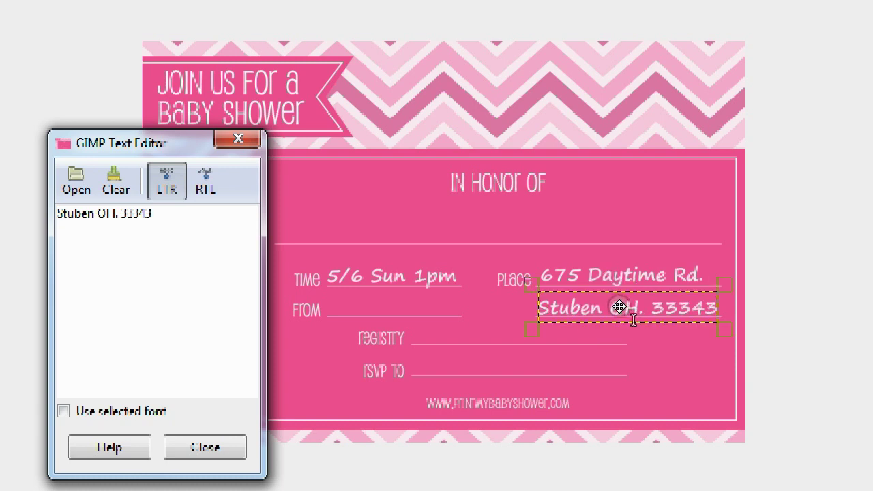
left_click(331, 304)
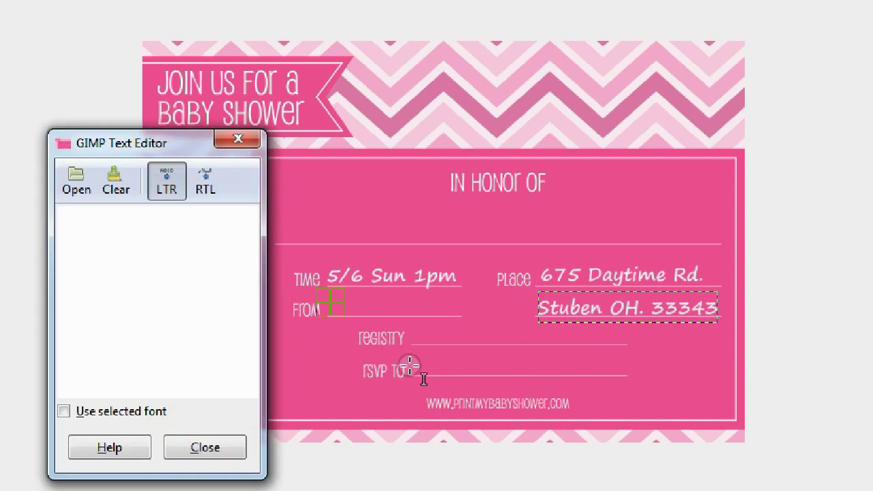
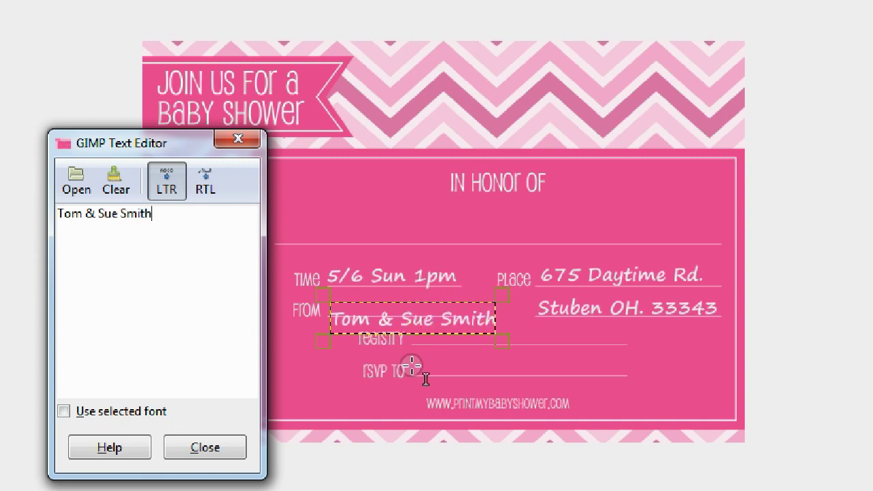
- Type the hosts' names beside FROM and nudge the text onto the FROM line
left_click_drag(408, 308, 417, 307)
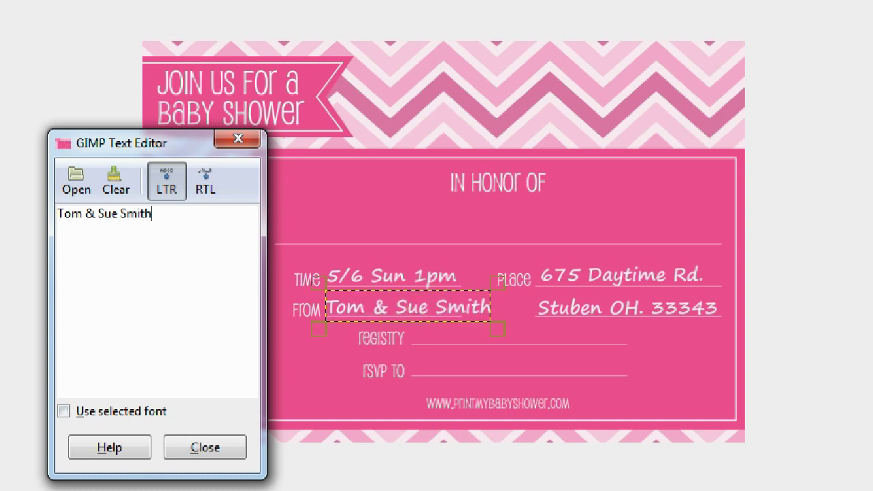
- Shrink the hosts' names to 47 px and nudge them slightly left
left_click(161, 490)
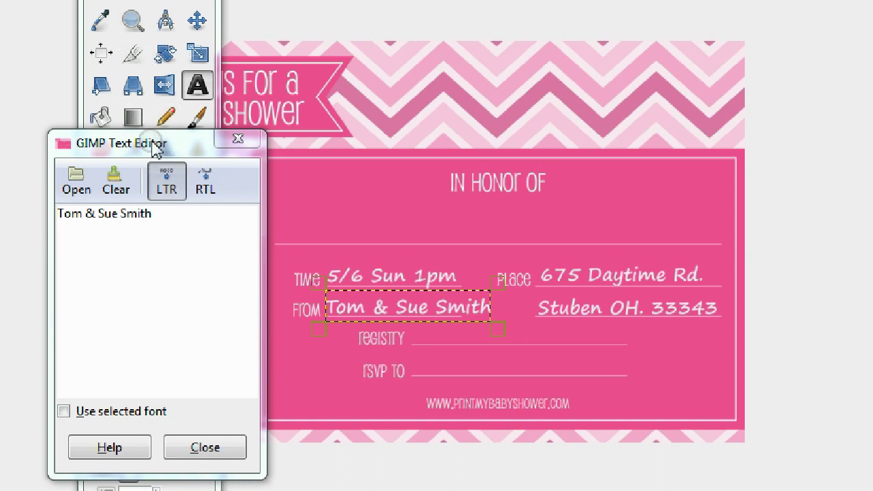
left_click_drag(152, 140, 714, 170)
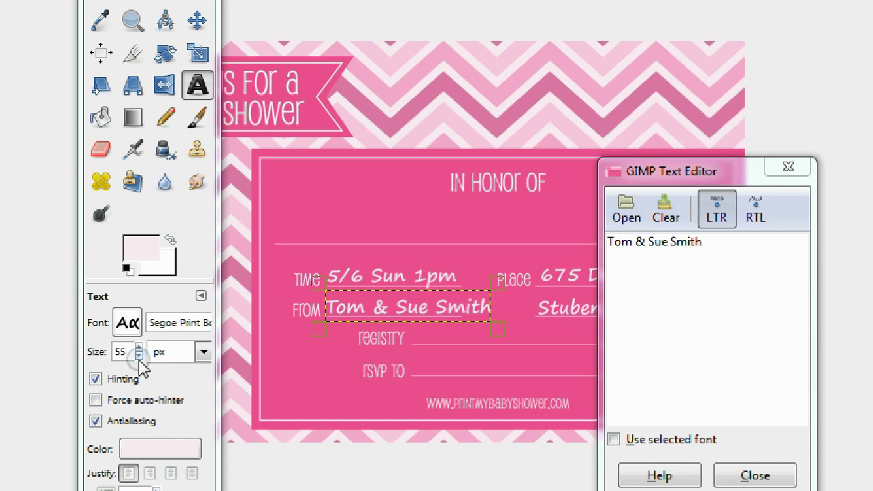
left_click(138, 356)
left_click(139, 355)
left_click(139, 356)
left_click(138, 355)
left_click(138, 355)
left_click(139, 356)
left_click_drag(393, 307, 391, 307)
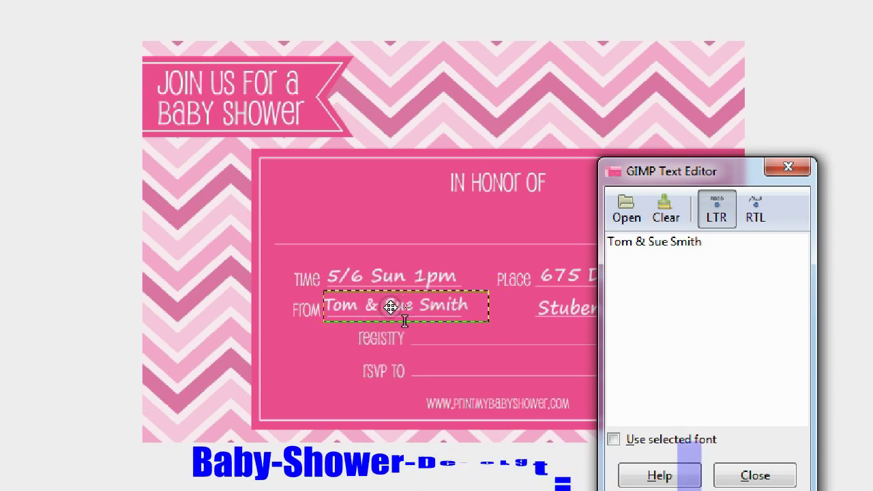
key("Tab")
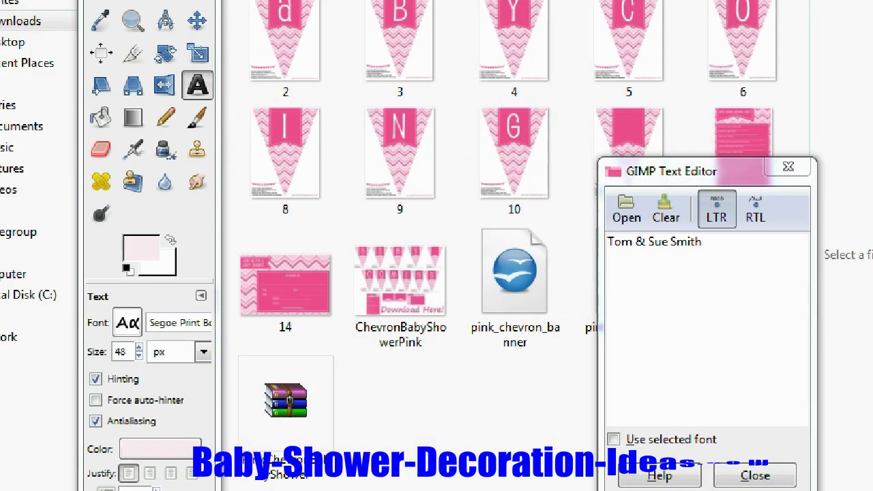
left_click(139, 355)
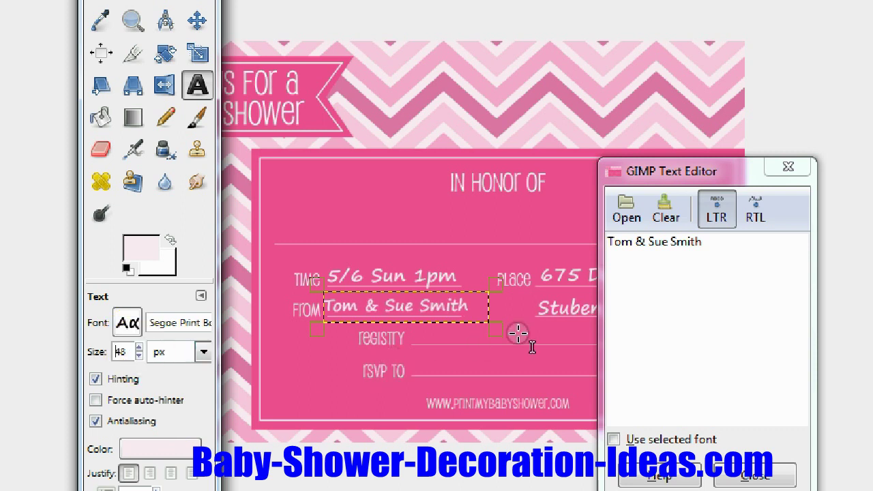
- Begin a new text box beside the Registry line with the size raised to 51 px
left_click(527, 327)
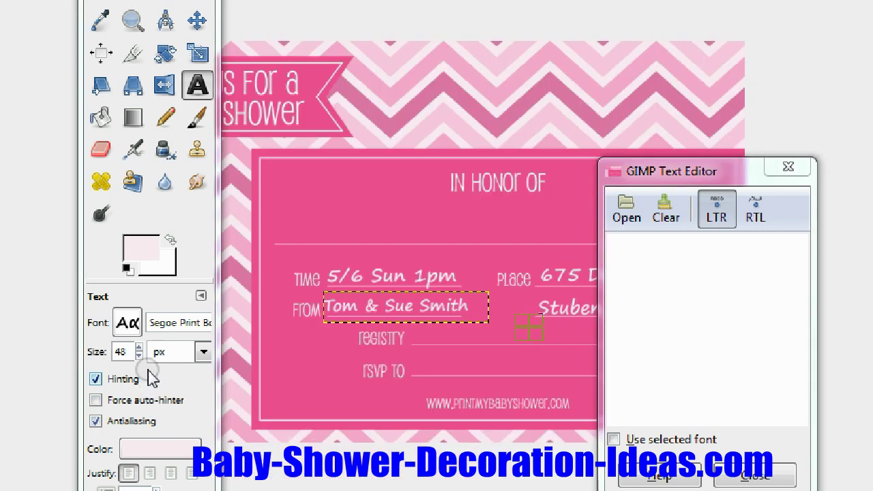
left_click(140, 348)
left_click(139, 348)
left_click(139, 348)
left_click(139, 348)
left_click(139, 348)
left_click(139, 348)
- Place 'Baby R Us' on the Registry line, then begin a text box beside RSVP To
left_click(713, 312)
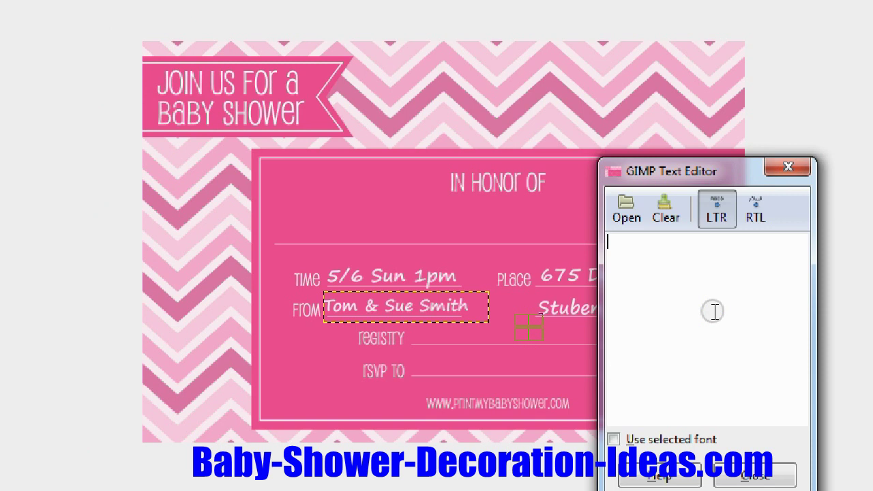
type("Baby R Us")
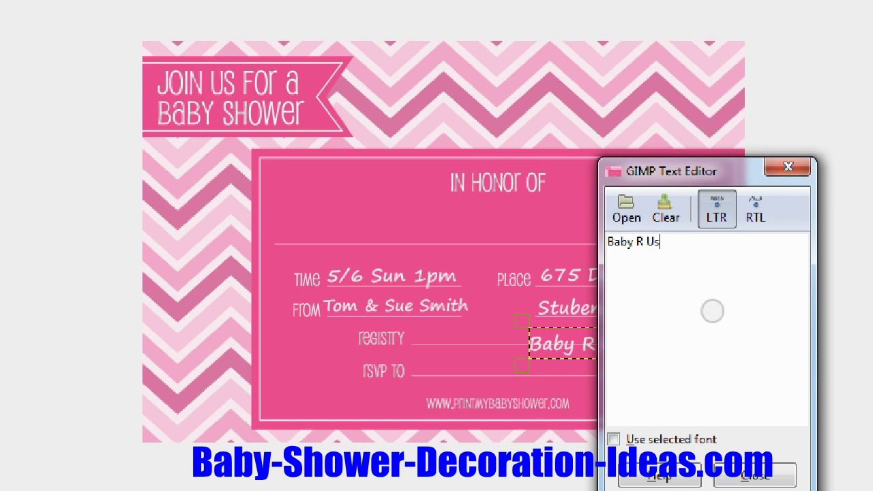
left_click_drag(571, 347, 462, 336)
left_click(449, 370)
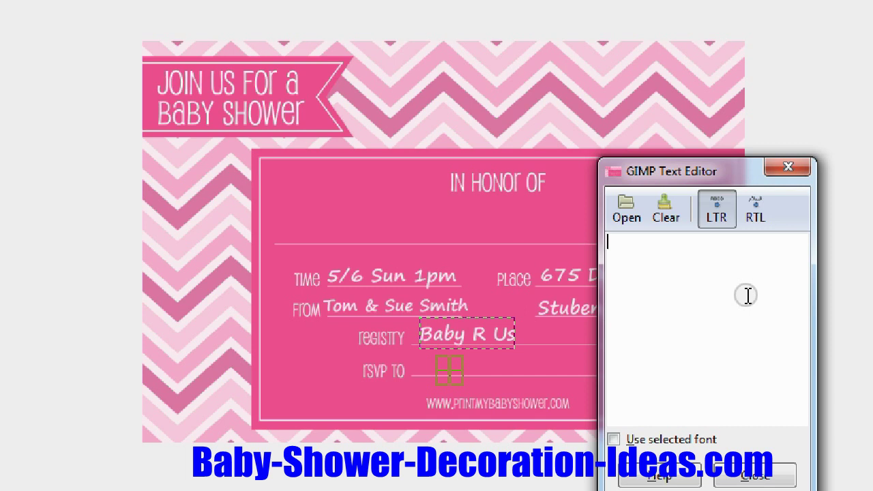
- Enter the RSVP phone number in white script and shift it onto the RSVP To line
type("333-777-9999")
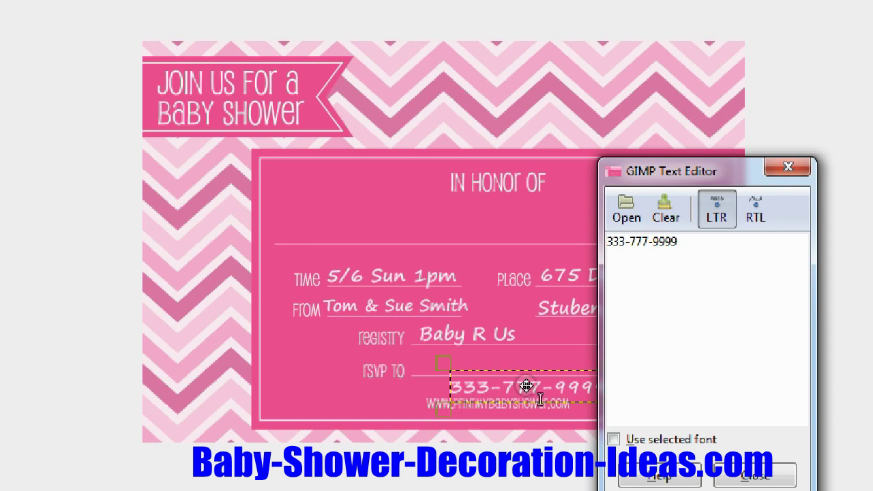
left_click_drag(485, 366, 491, 366)
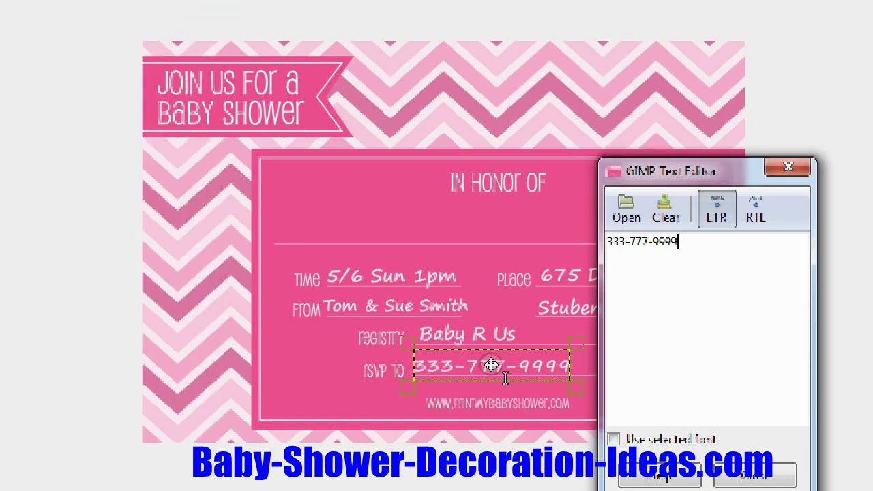
left_click_drag(658, 171, 699, 328)
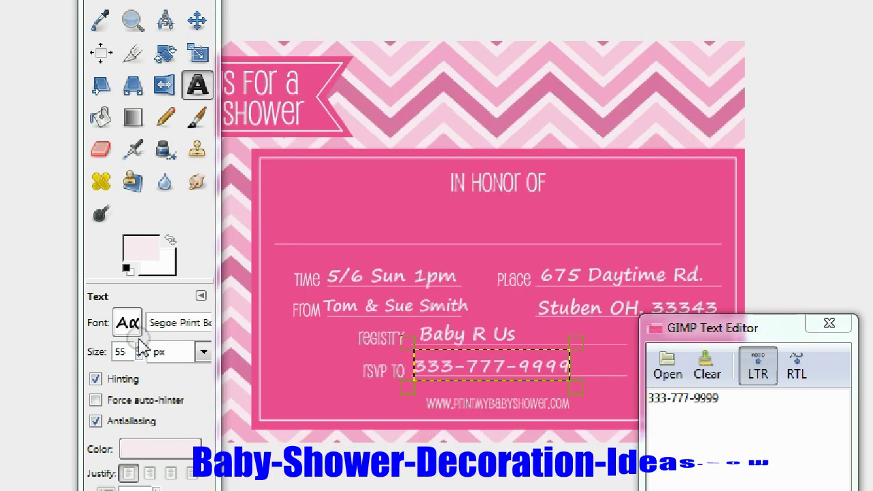
- Start a text entry below In Honor Of and raise the font size to 70 px
left_click(390, 229)
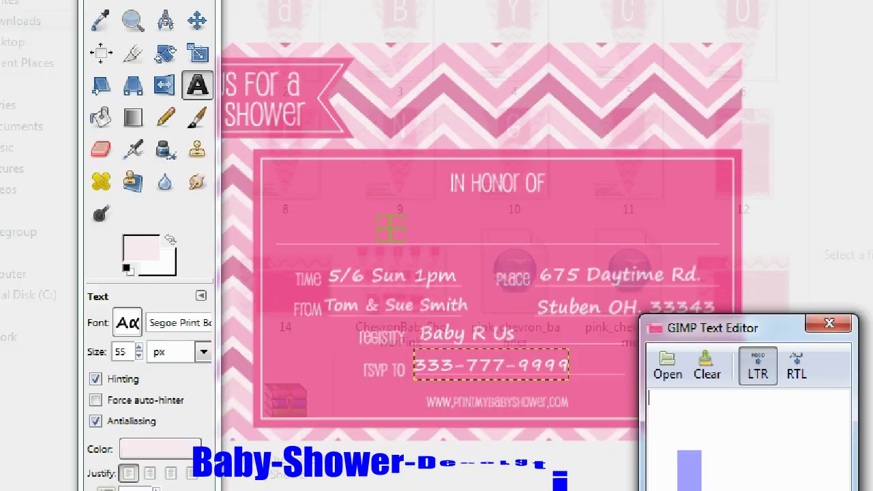
left_click(140, 347)
left_click(139, 347)
left_click(139, 347)
left_click(139, 347)
left_click(139, 347)
left_click(139, 347)
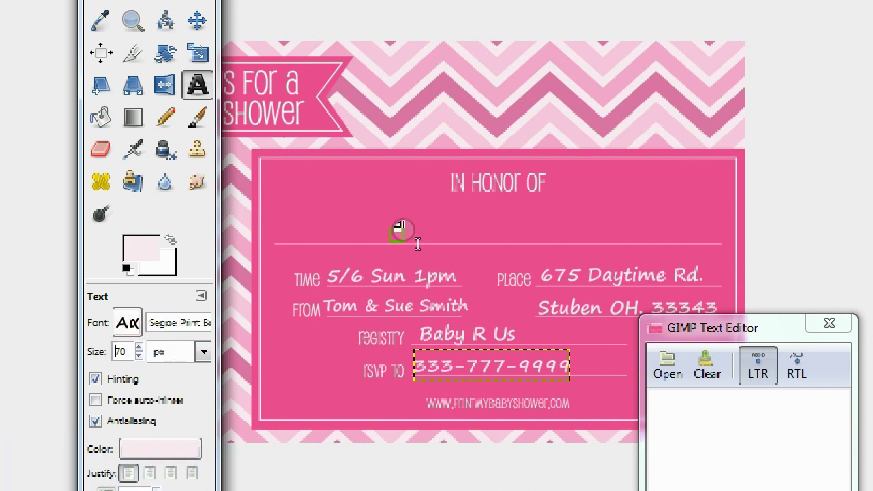
- Type the honoree's full name and move it up onto its line
left_click(780, 474)
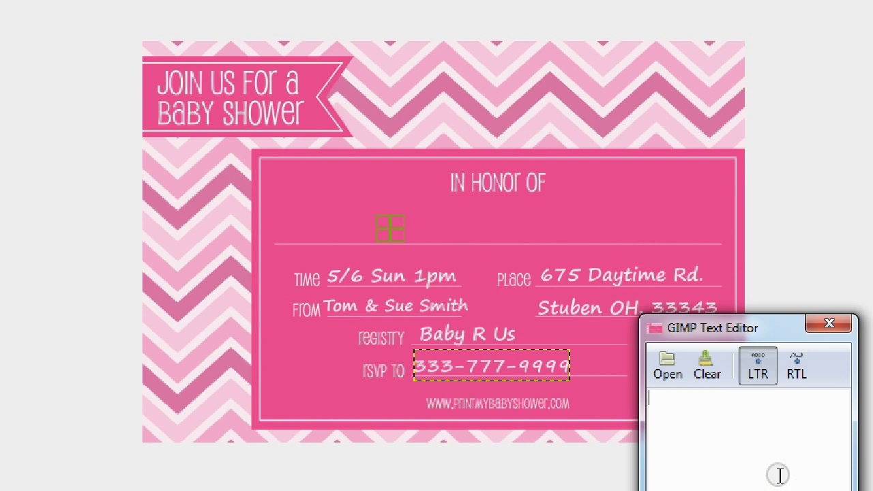
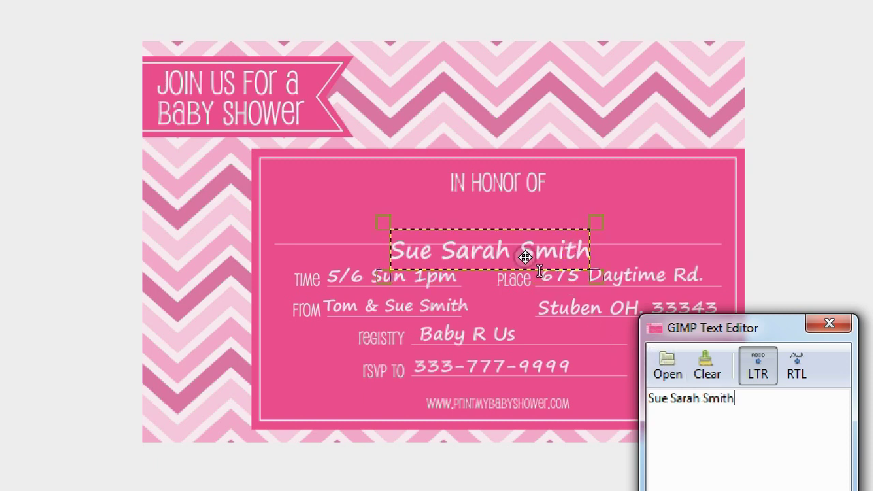
left_click_drag(503, 247, 506, 226)
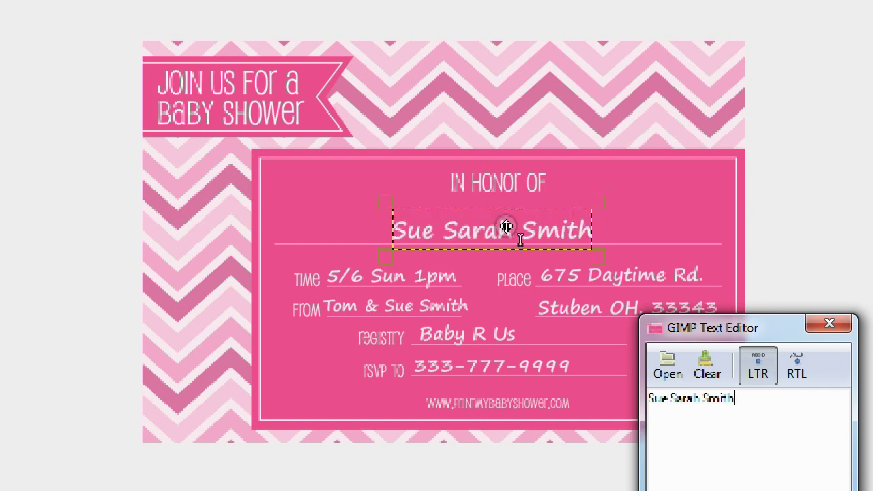
- Increase the honoree's name to 90 px
key("alt+Tab")
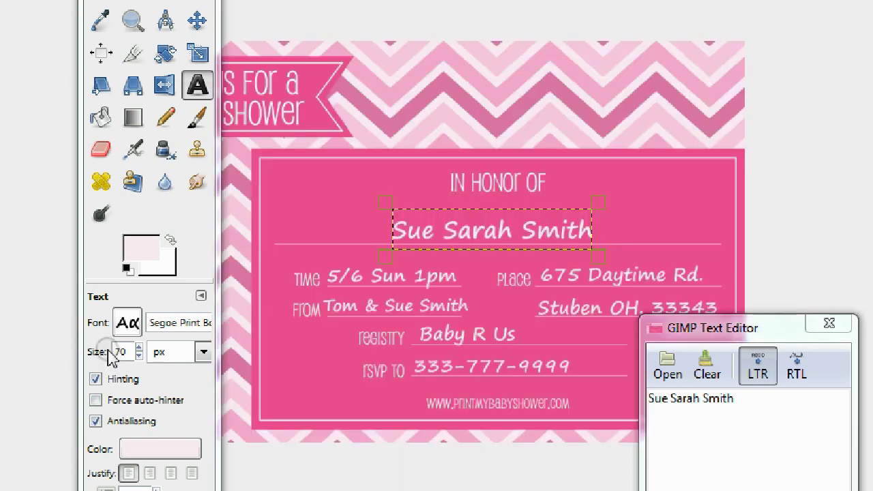
left_click(139, 349)
left_click(139, 348)
left_click(139, 349)
left_click(139, 348)
left_click(138, 349)
left_click(139, 349)
left_click(139, 349)
left_click(138, 349)
left_click(138, 349)
- Widen the name's text box to fit one line, centre it under In Honor Of, and exit full screen
left_click_drag(383, 253, 279, 277)
left_click_drag(447, 231, 527, 226)
left_click(523, 230)
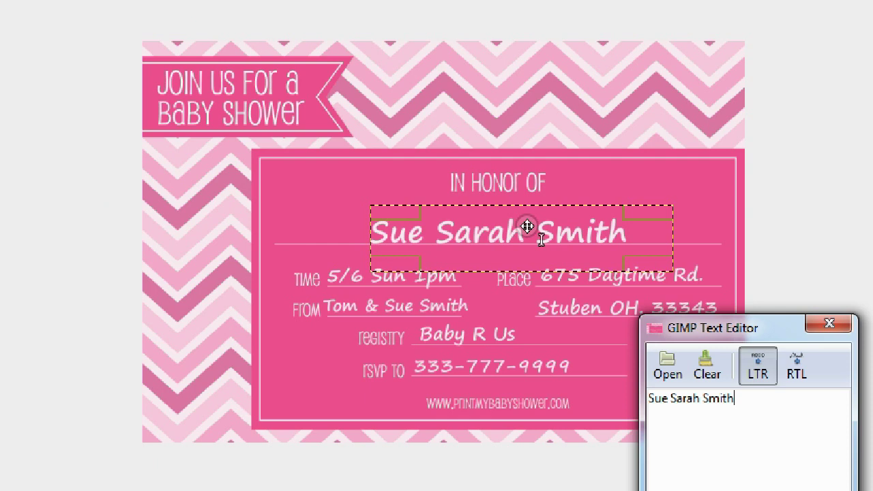
key("F11")
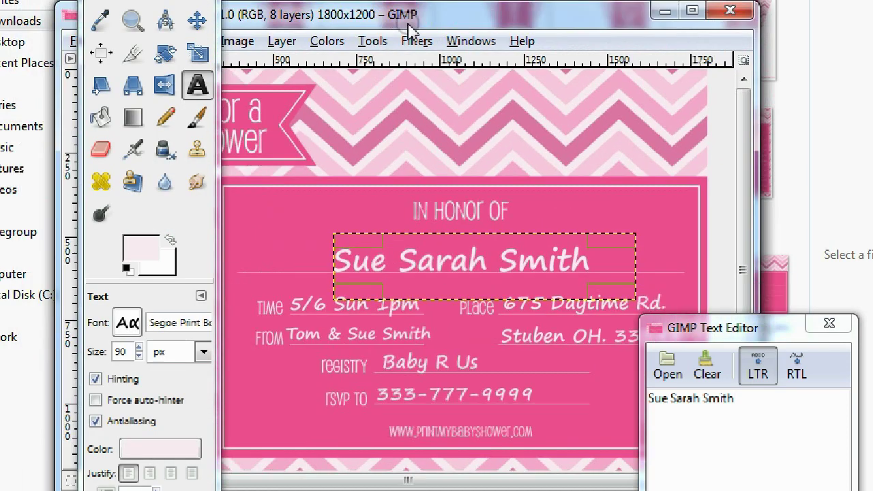
- Apply Image > Flatten Image, then maximize the image window to show the whole card
left_click(347, 71)
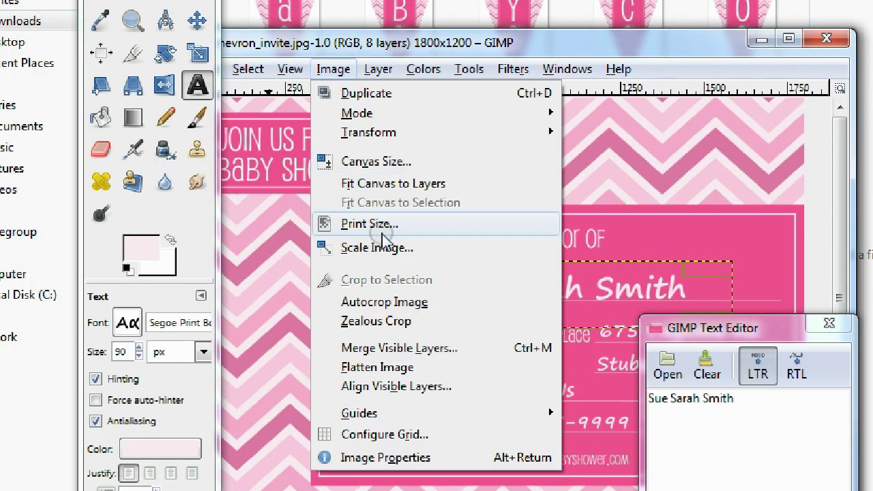
left_click(388, 369)
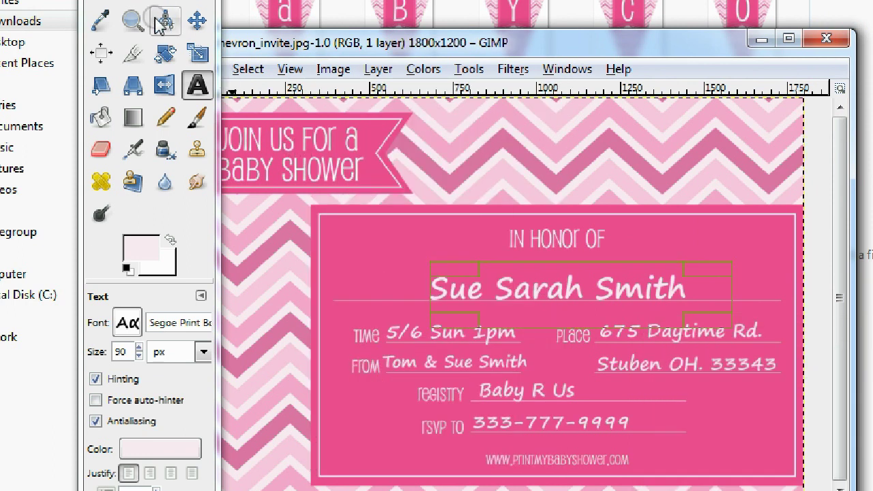
left_click(196, 20)
left_click(788, 39)
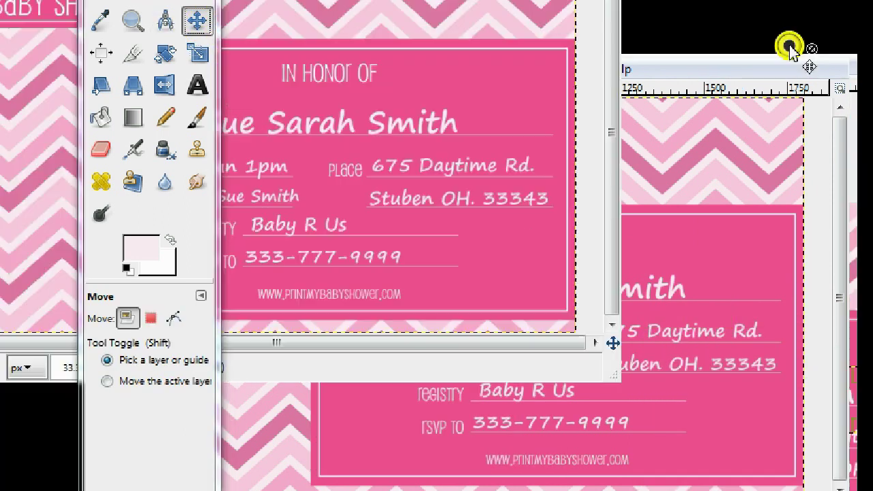
left_click_drag(151, 1, 54, 37)
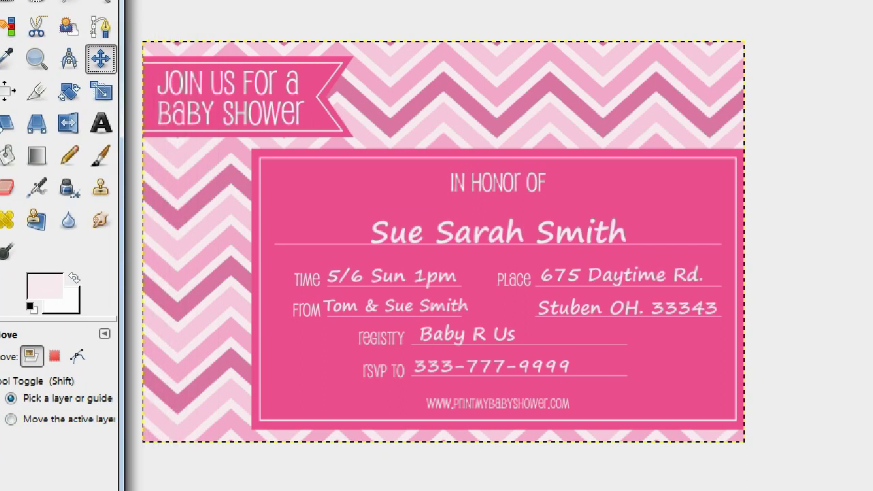